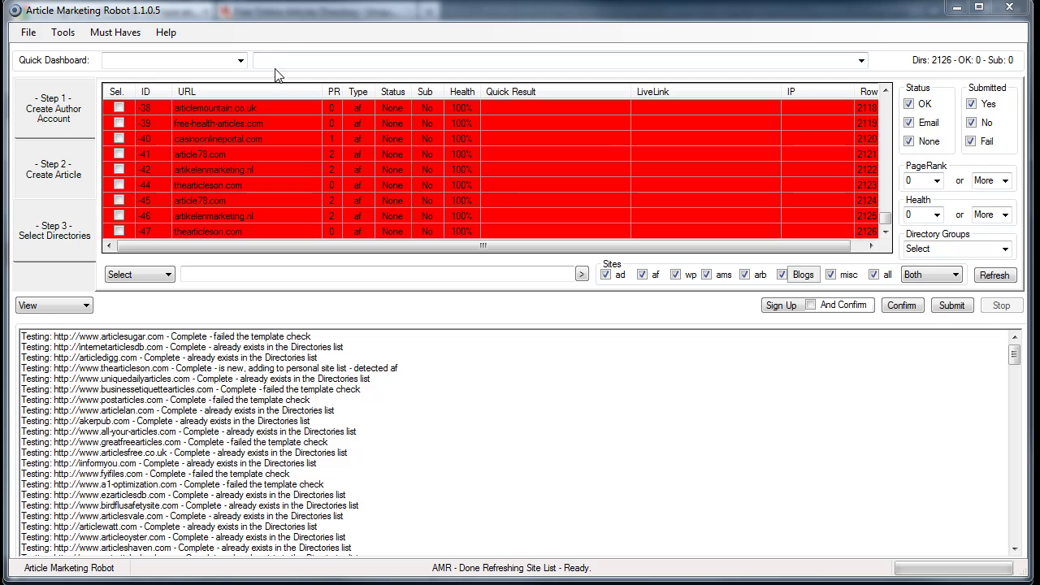
Highlight the repeated final entries, lines 41–47, in the exported site list and close the editor.
left_click(252, 19)
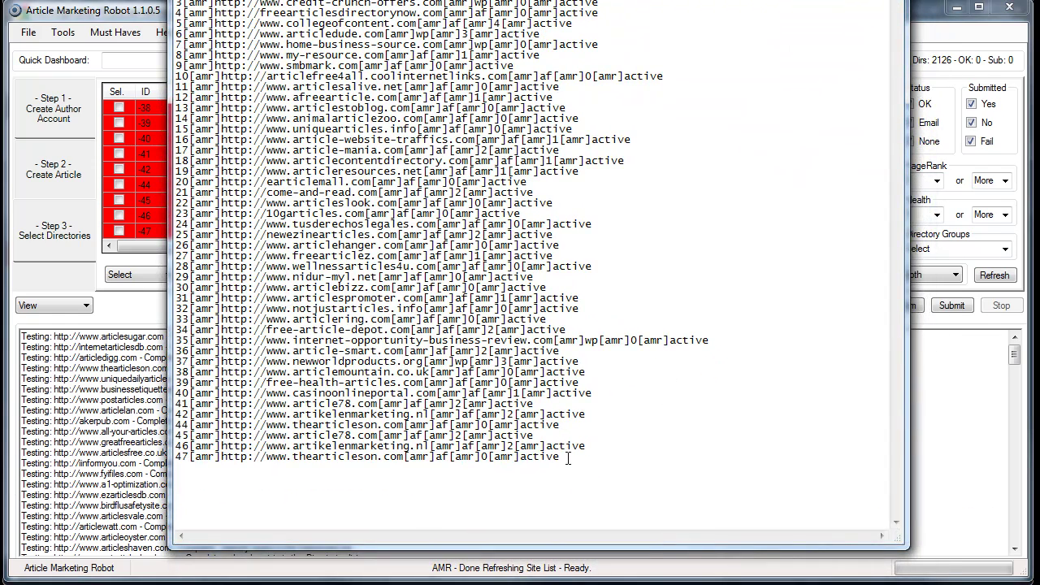
left_click_drag(309, 465, 171, 371)
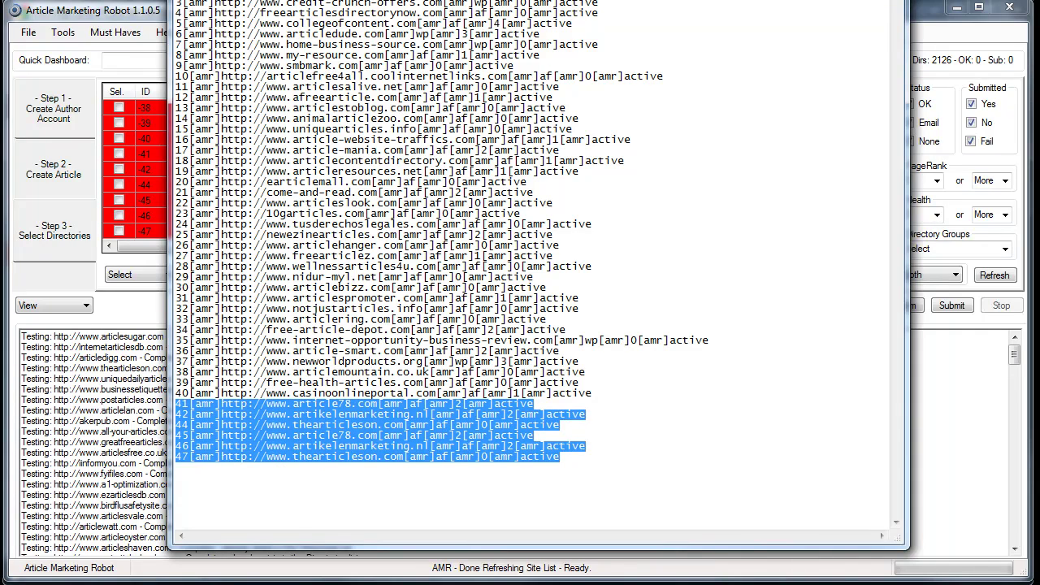
key("alt+F4")
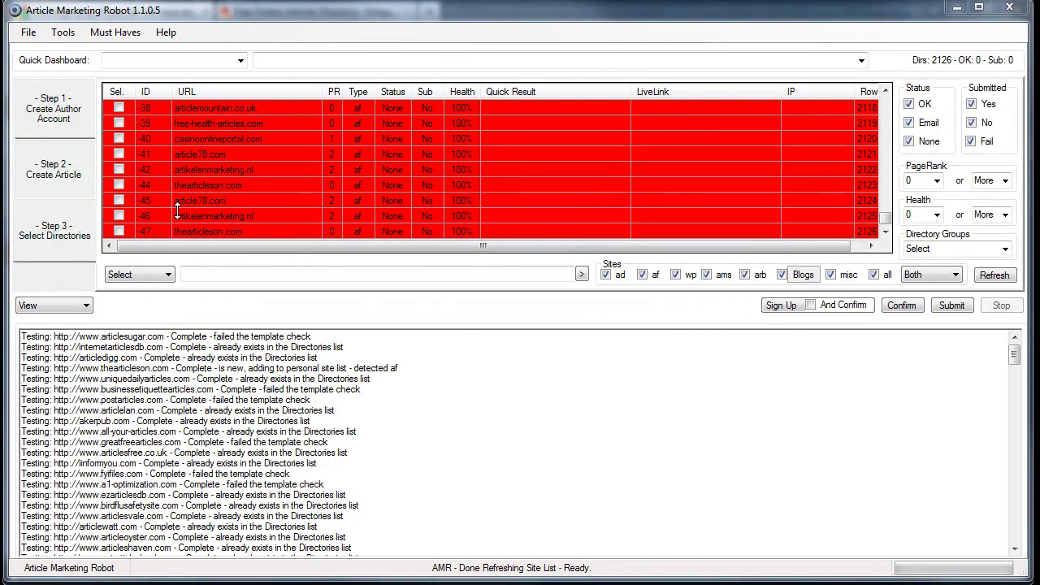
Run '- Dups' on the Manage Imported tab of Import/Export Site List, then close the window.
left_click(922, 277)
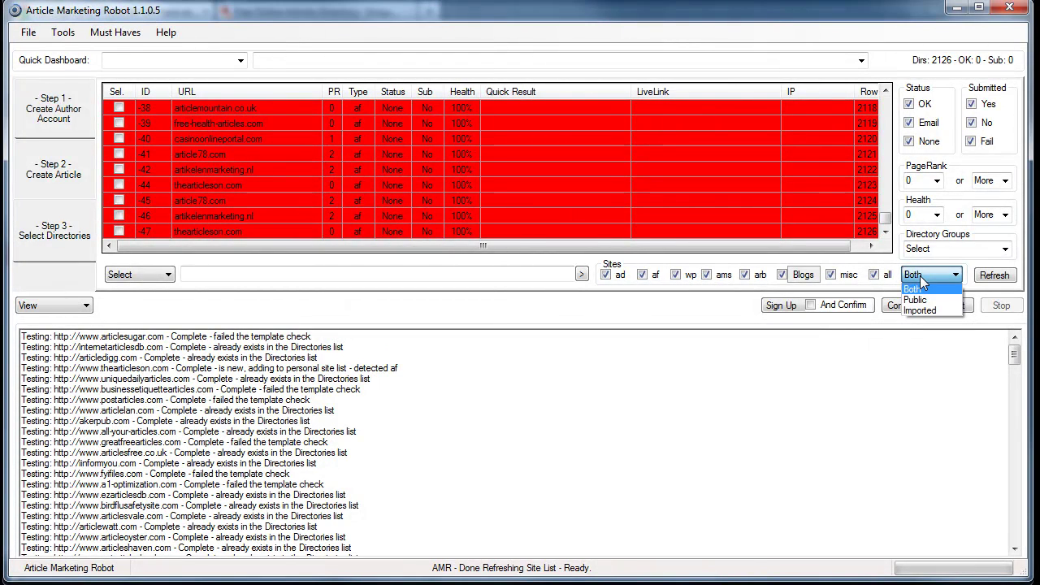
left_click(62, 34)
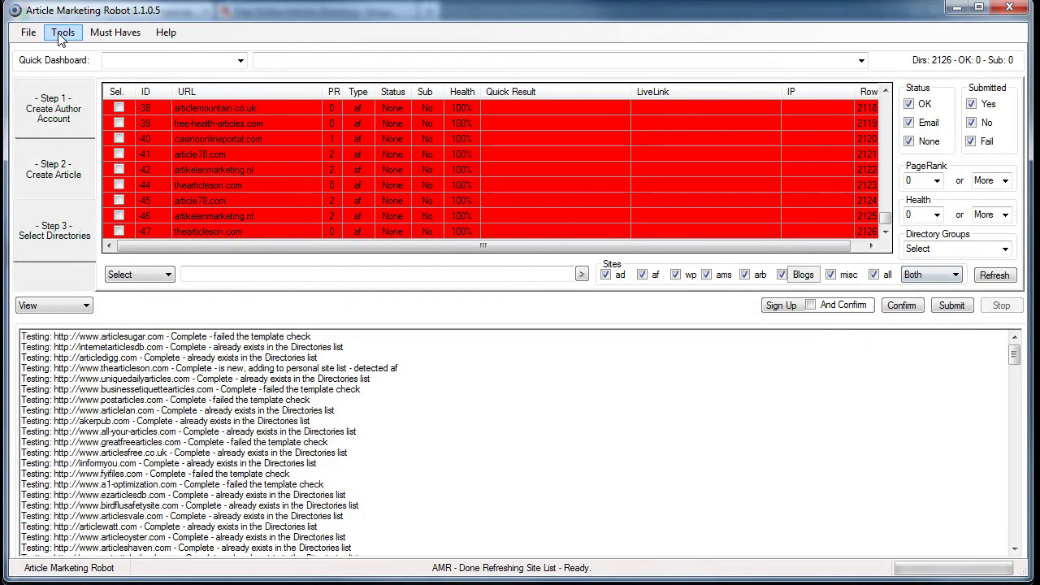
left_click(62, 34)
left_click(90, 73)
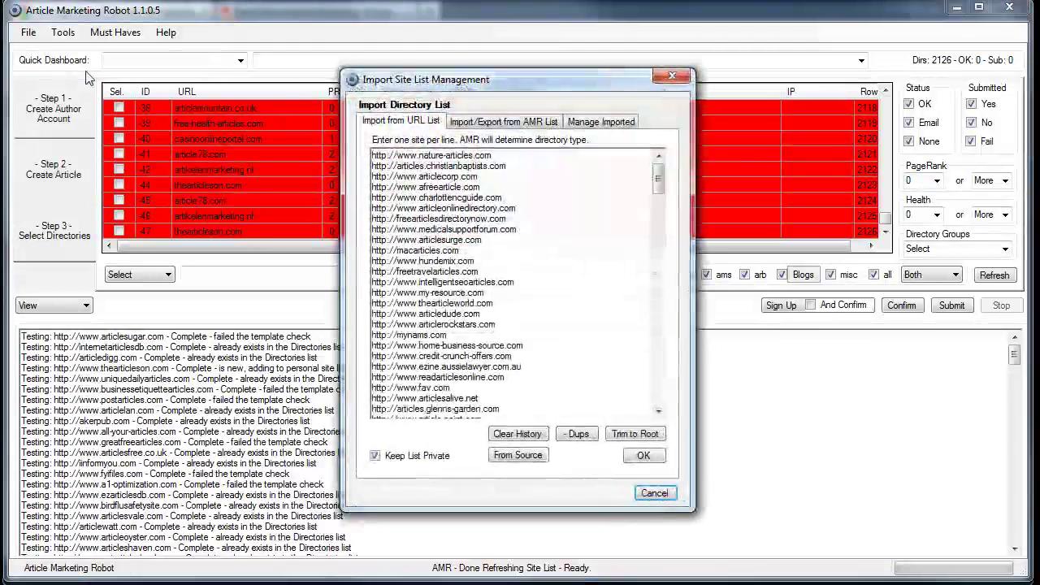
left_click(574, 125)
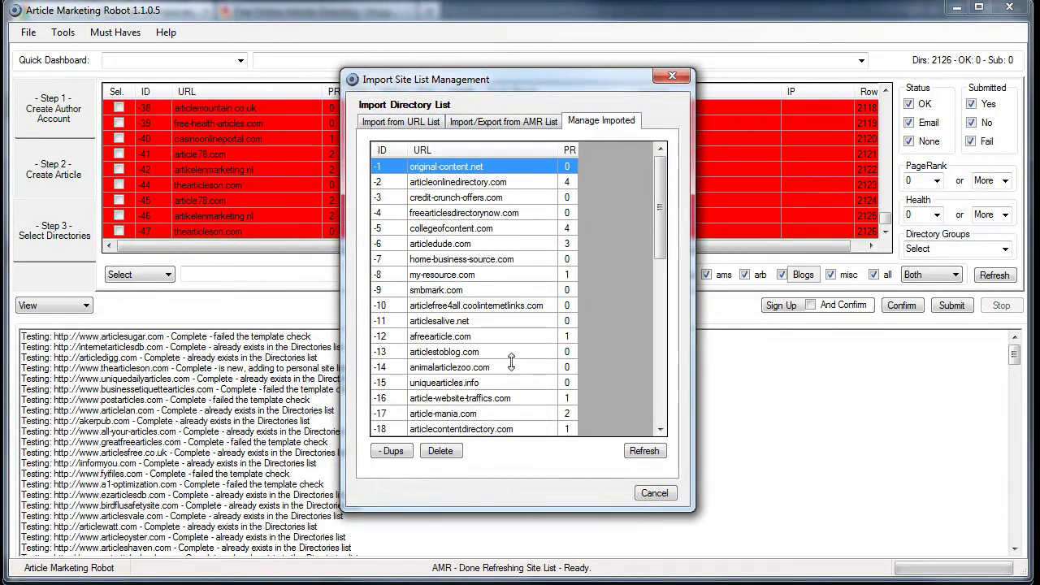
left_click(381, 451)
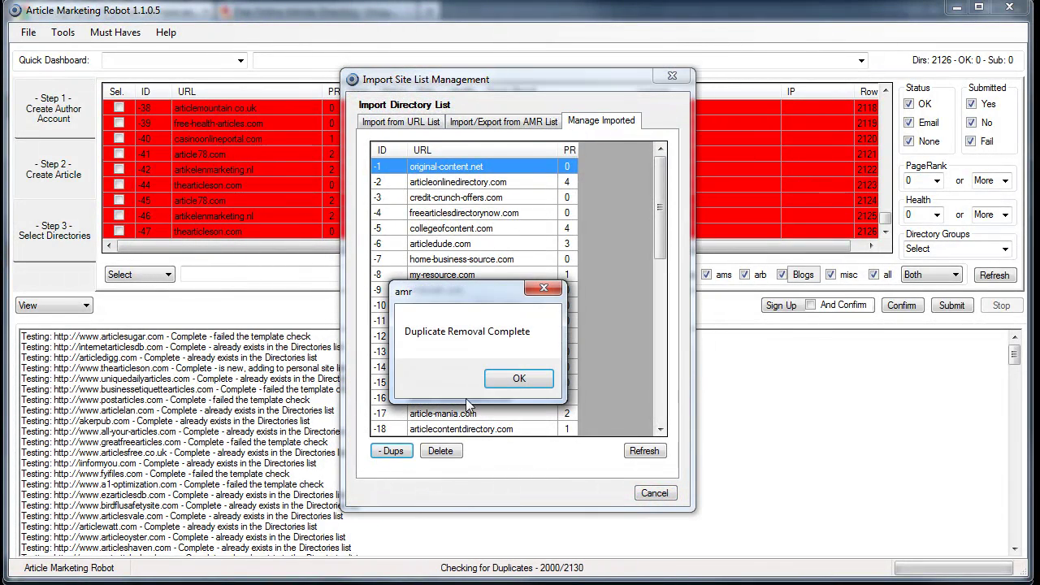
left_click(517, 378)
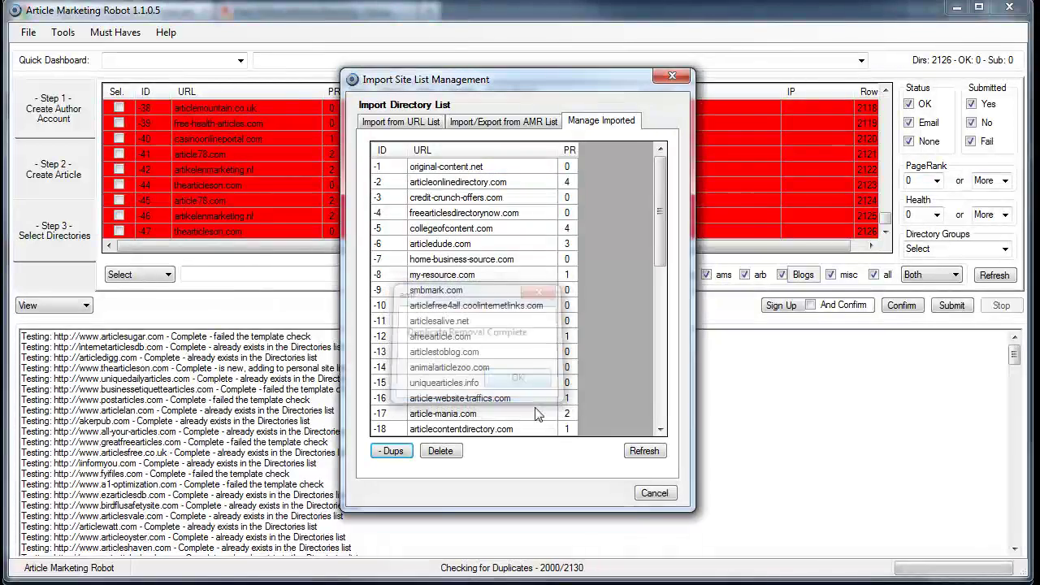
left_click(654, 492)
Refresh the main table to reload the site list, now 2111 directories.
left_click(1012, 276)
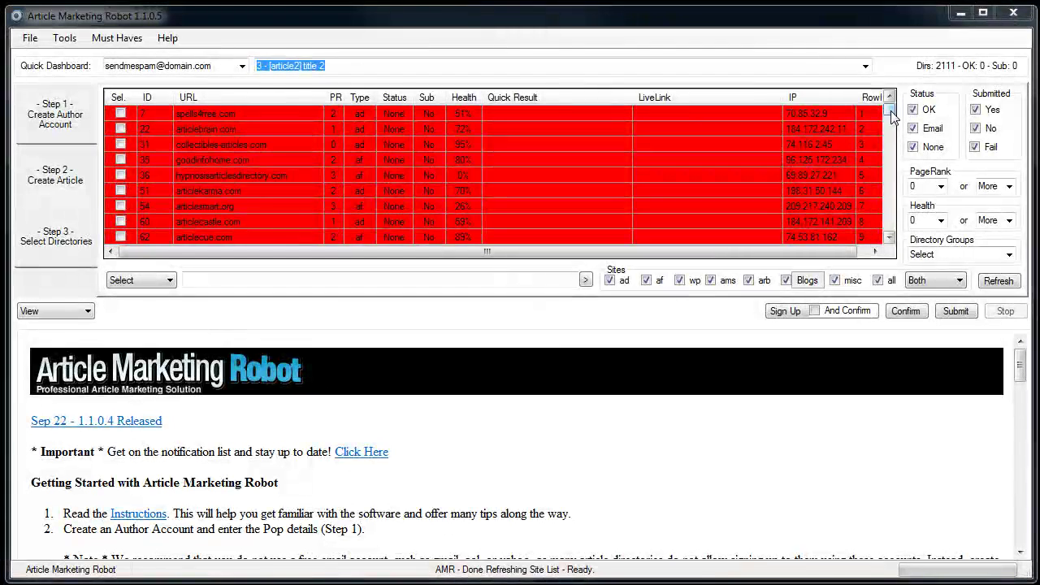
Filter the site table to Imported sites only, listing 53 directories.
left_click(73, 42)
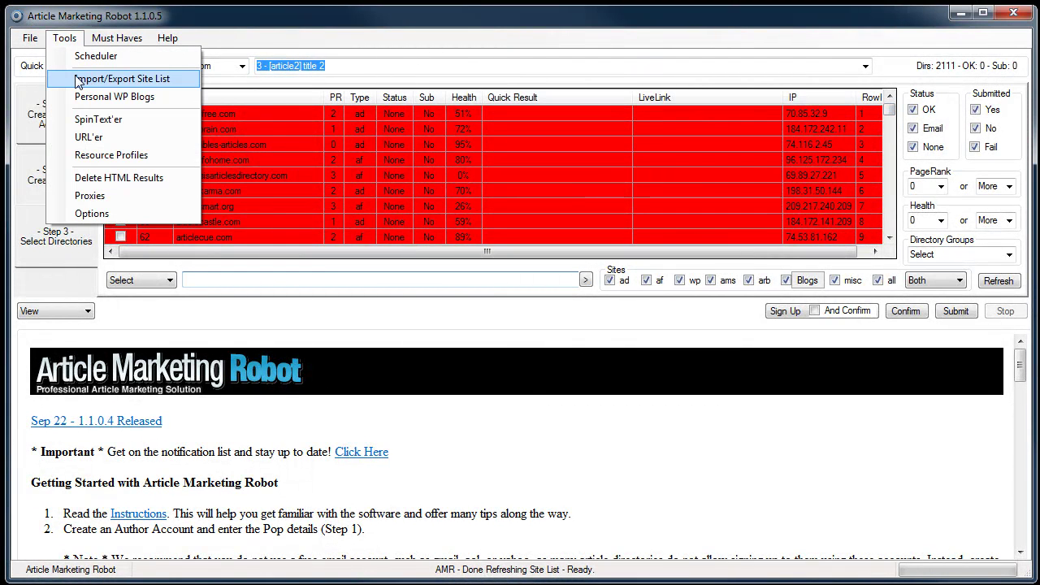
left_click(875, 119)
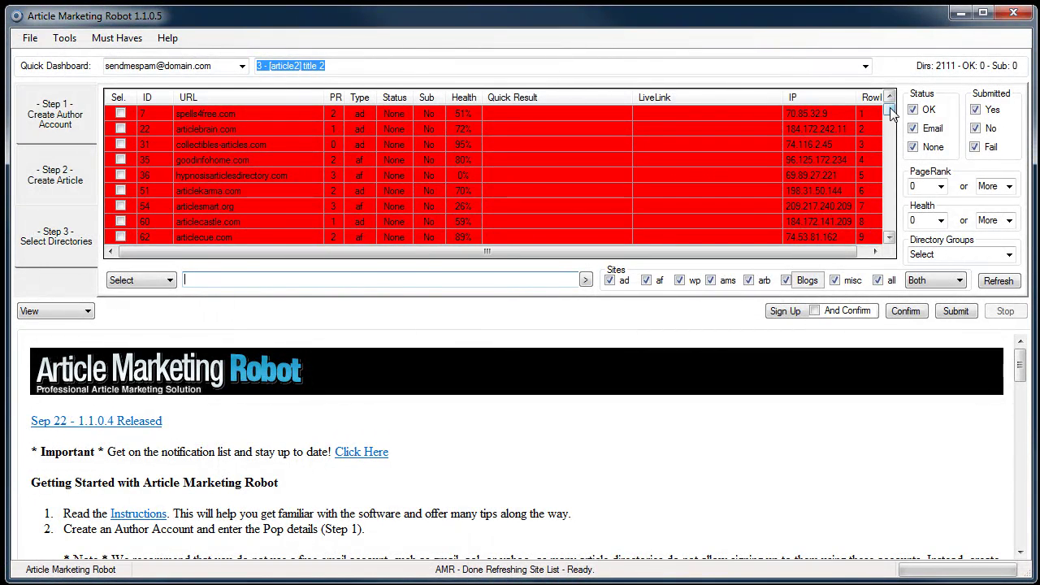
left_click_drag(889, 109, 896, 243)
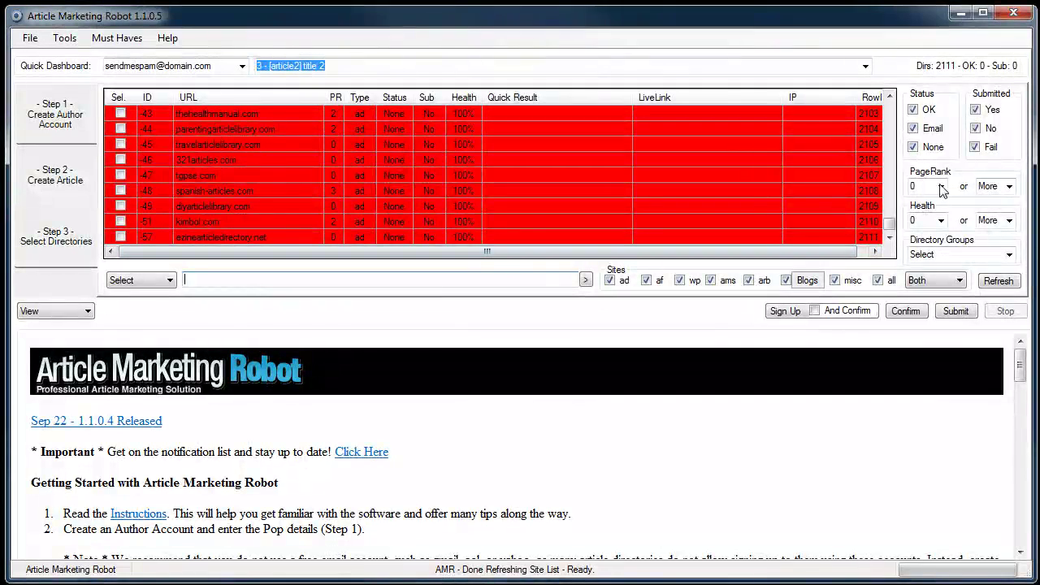
left_click(960, 281)
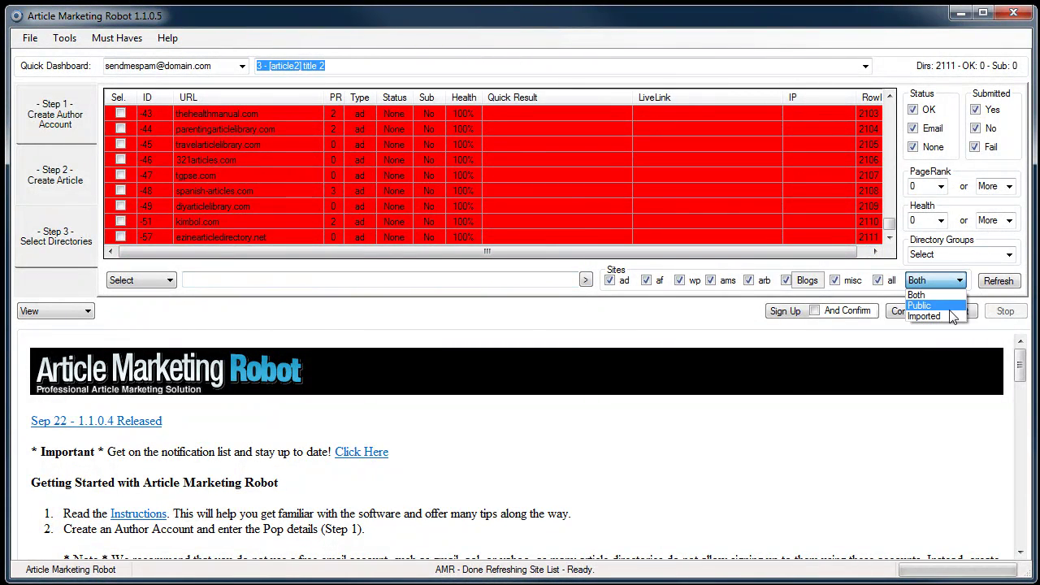
left_click(933, 316)
left_click(1004, 280)
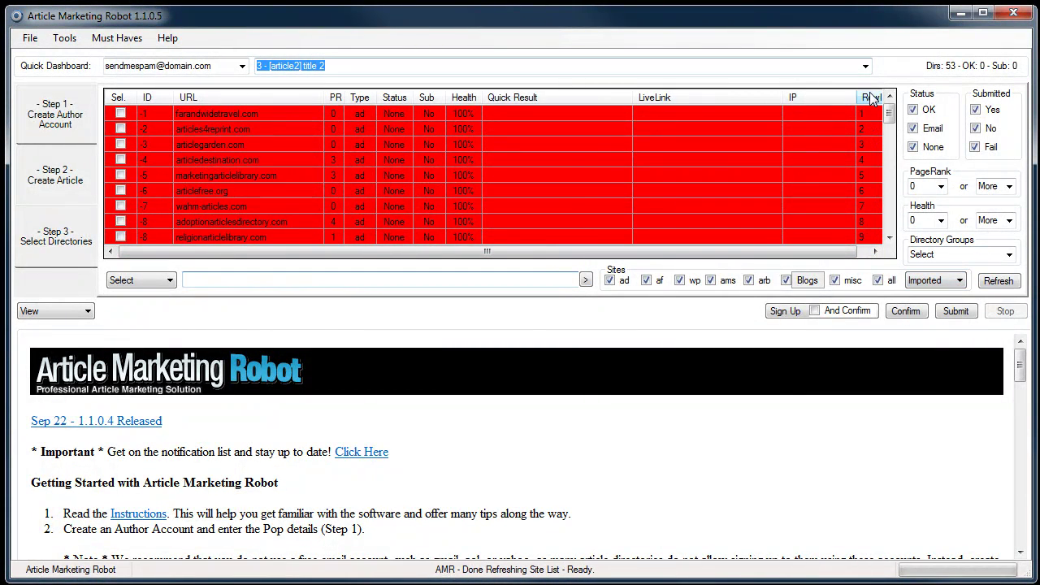
left_click_drag(889, 167, 900, 156)
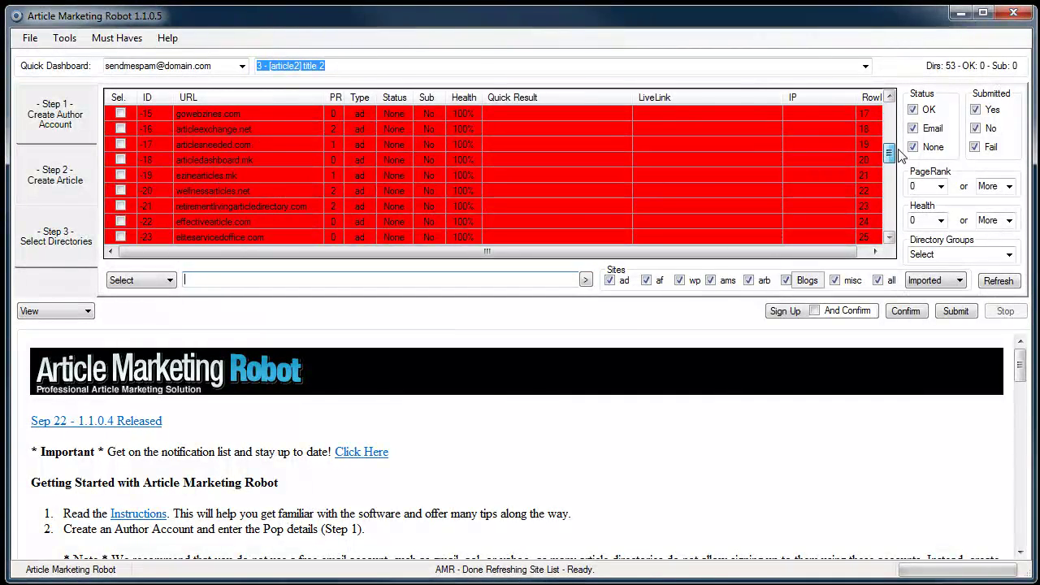
Select sites -15, -16 and -19 to -23, leaving articlesneeded.com and articledashboard.mk unselected.
left_click(730, 127)
left_click(721, 161, "ctrl")
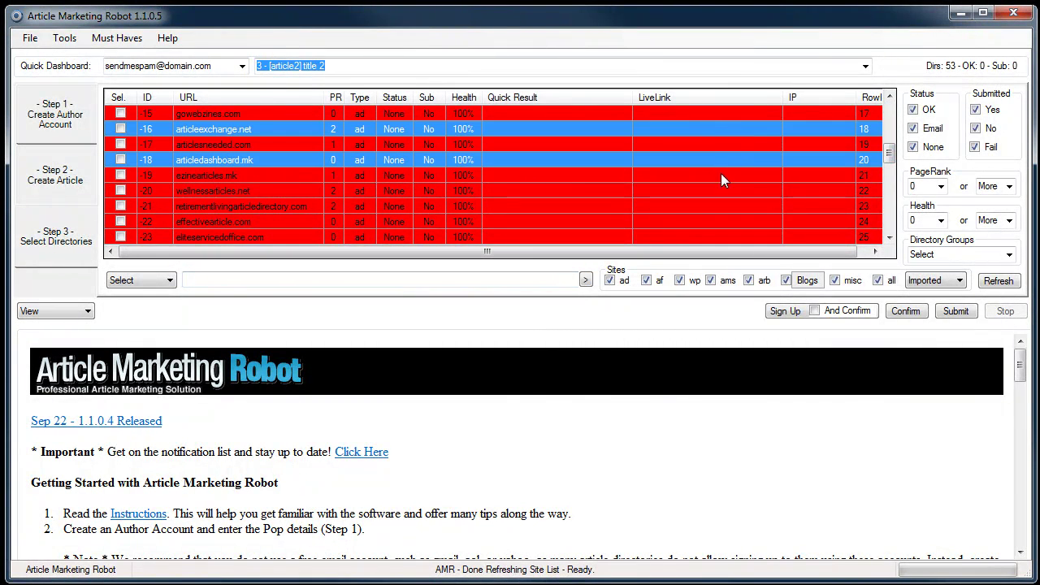
left_click_drag(724, 174, 725, 209)
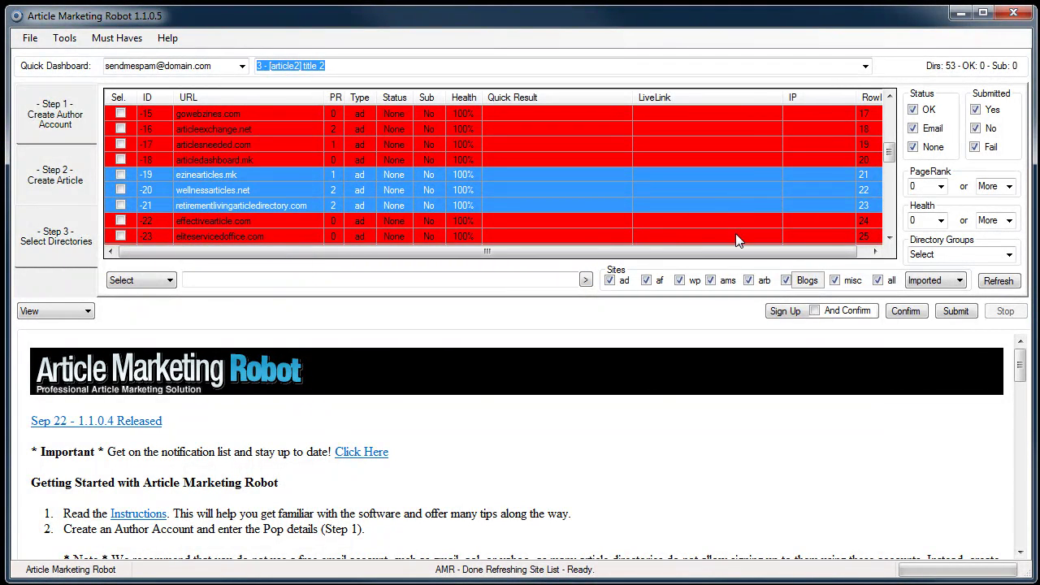
left_click(736, 236, "shift")
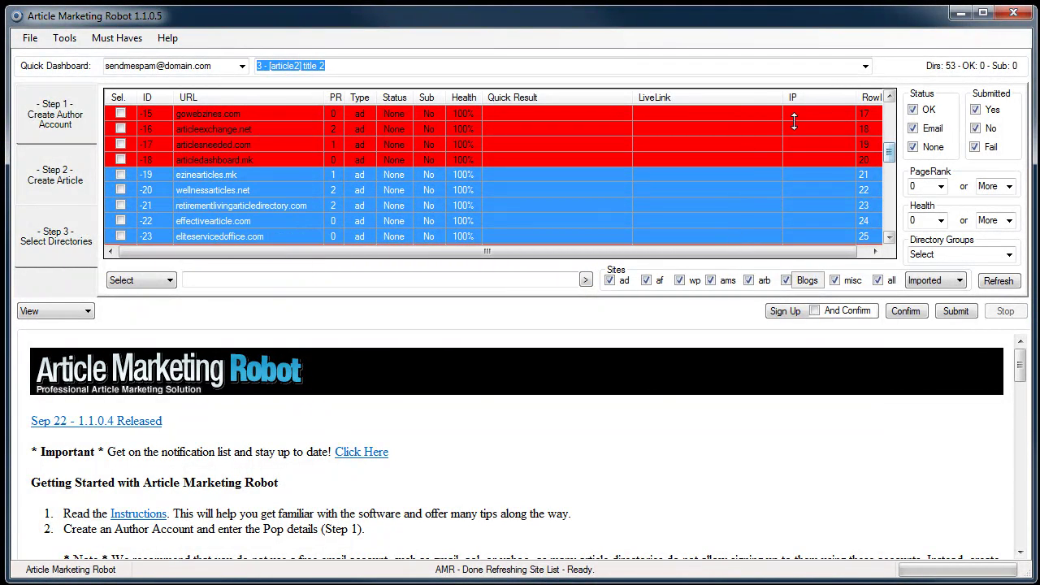
left_click(741, 114, "ctrl")
left_click(742, 128, "ctrl")
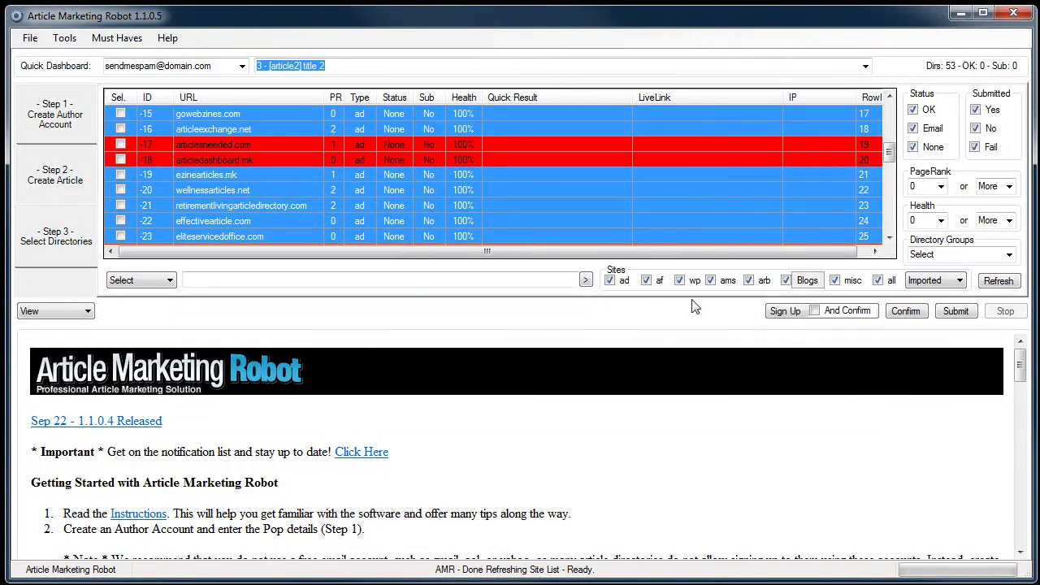
Delete the selected sites via Blacklist Options > Delete From Imported and refresh, leaving 46 directories.
right_click(675, 222)
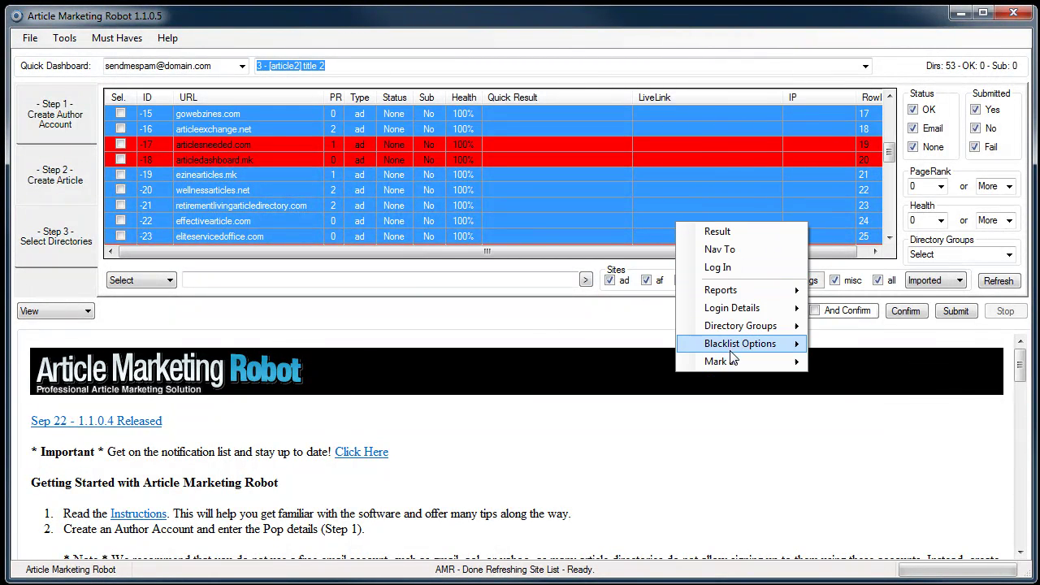
mouse_move(731, 346)
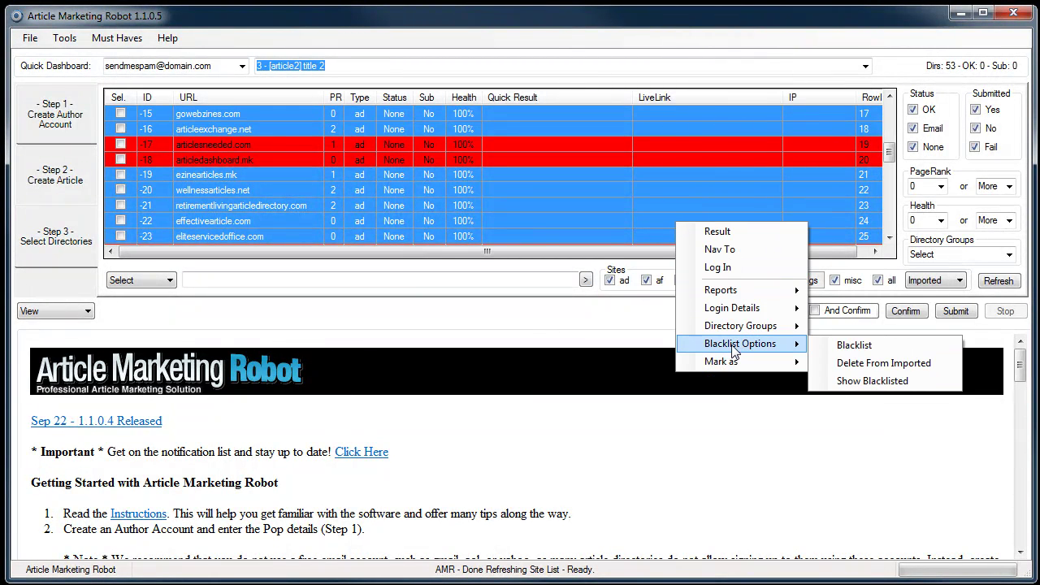
left_click(883, 365)
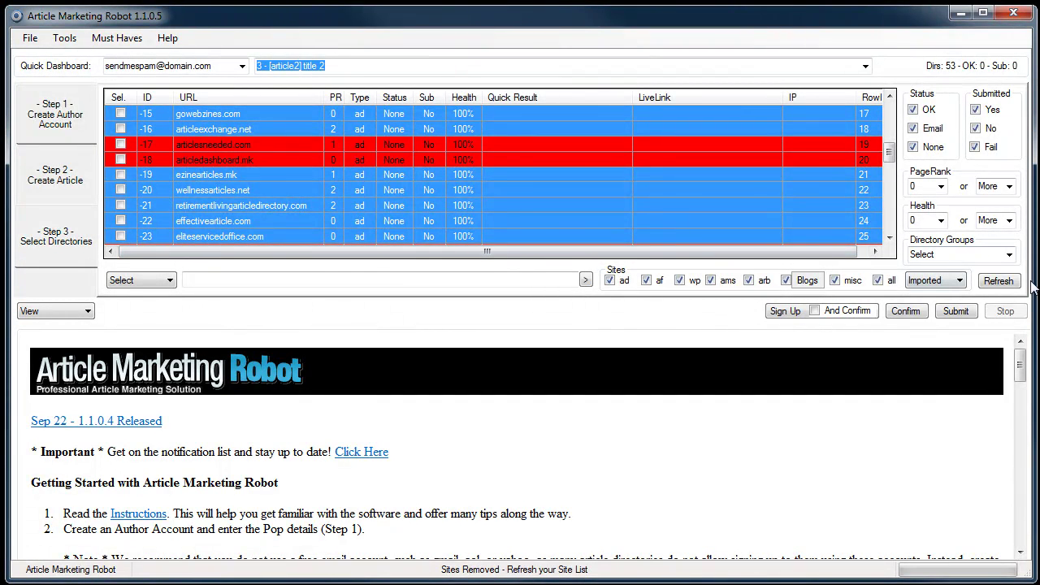
left_click(1001, 283)
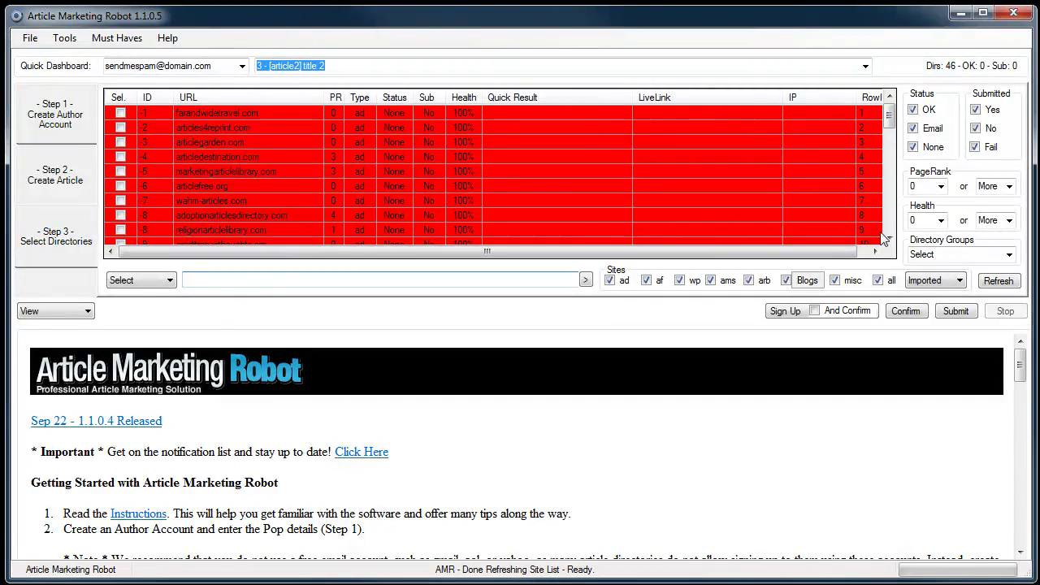
left_click_drag(890, 118, 890, 154)
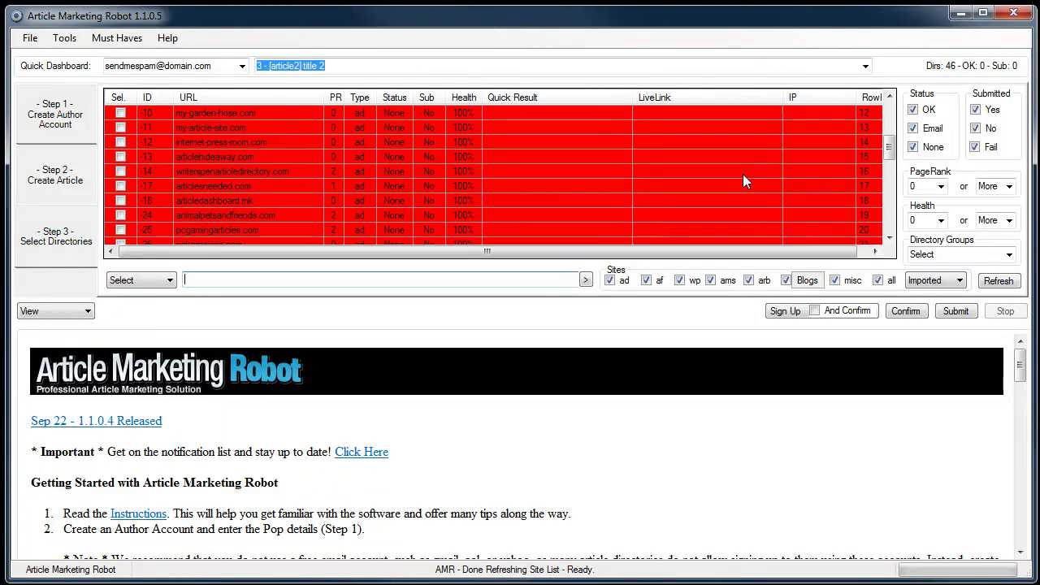
Set the site source to Both and refresh, showing 2104 directories.
left_click(957, 282)
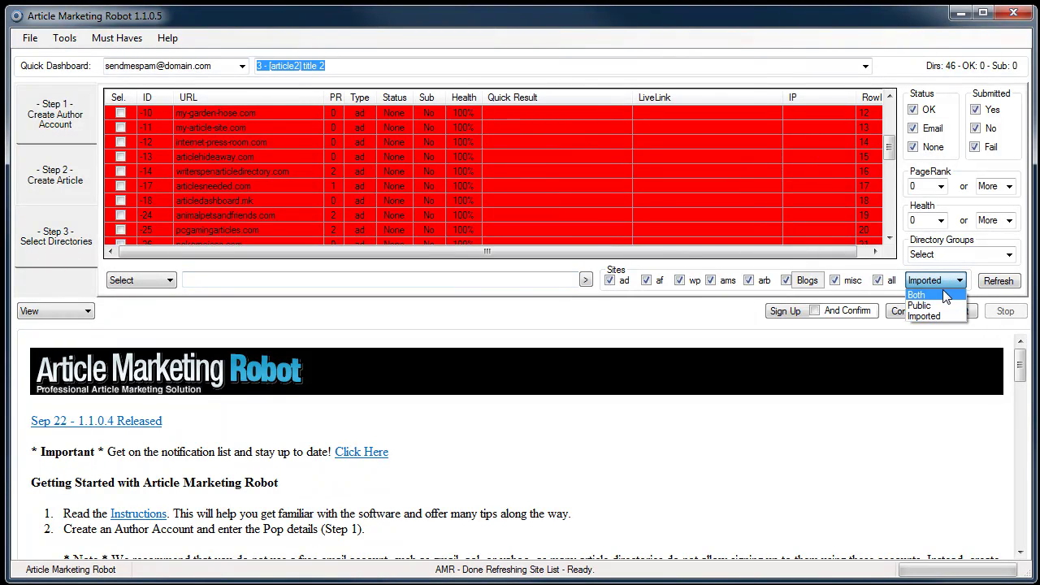
left_click(945, 295)
left_click(999, 283)
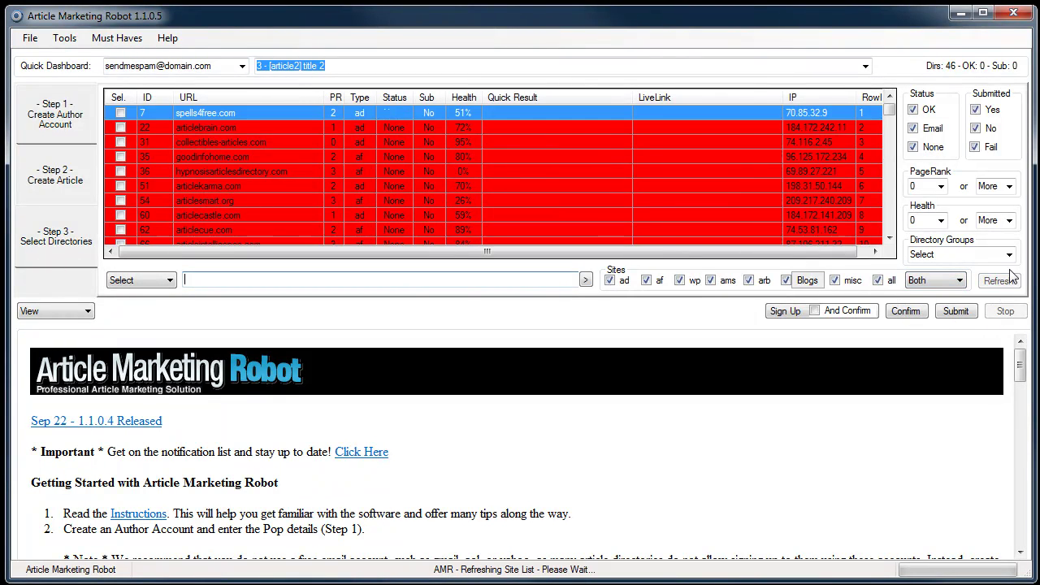
Uncheck Load Default Site List in Tools > Options and save.
left_click(65, 38)
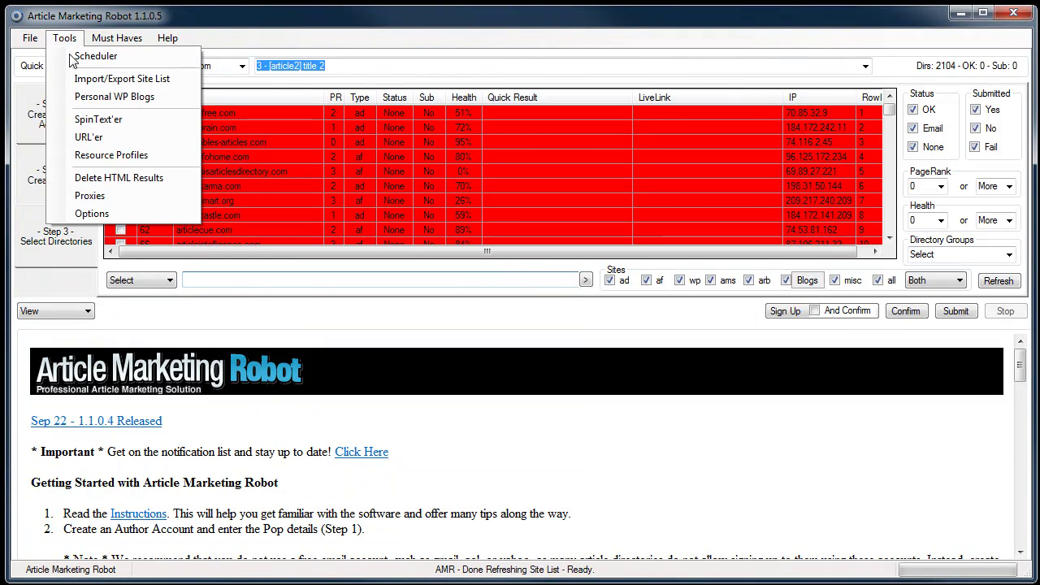
left_click(97, 215)
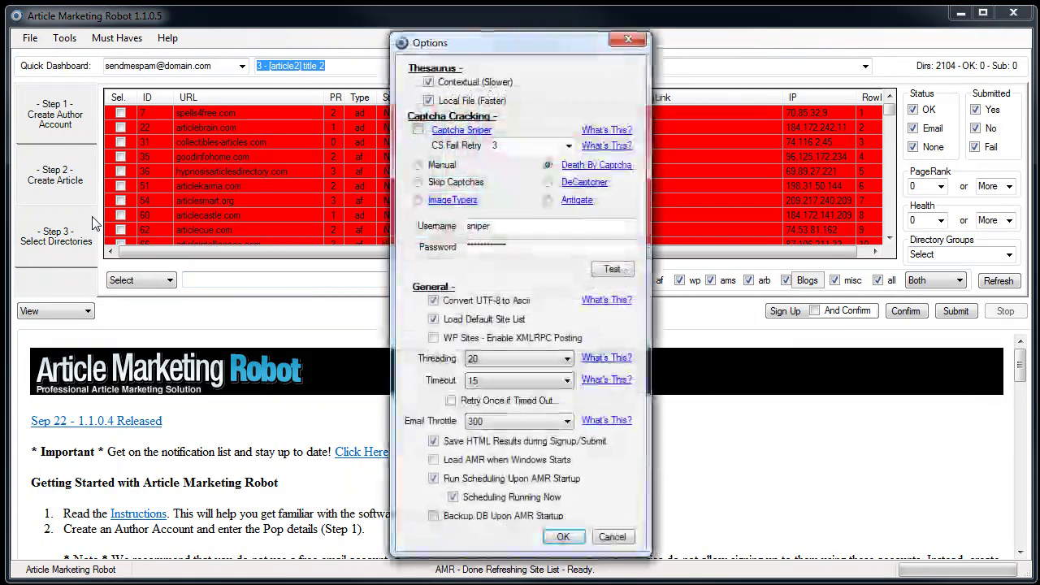
left_click(433, 320)
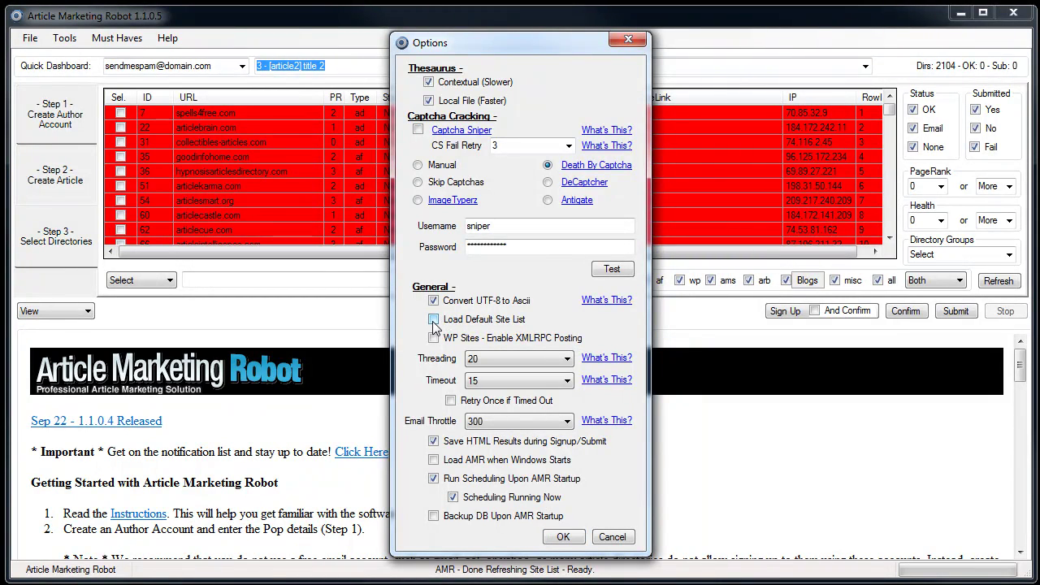
left_click(562, 537)
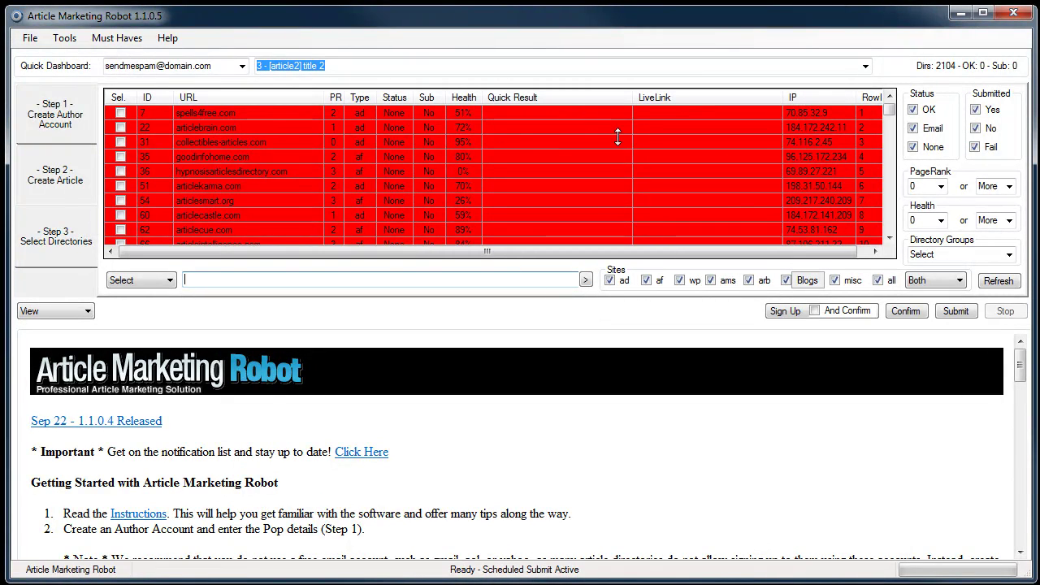
Refresh to show only the 46 imported directories and return the site source to Imported.
left_click(995, 281)
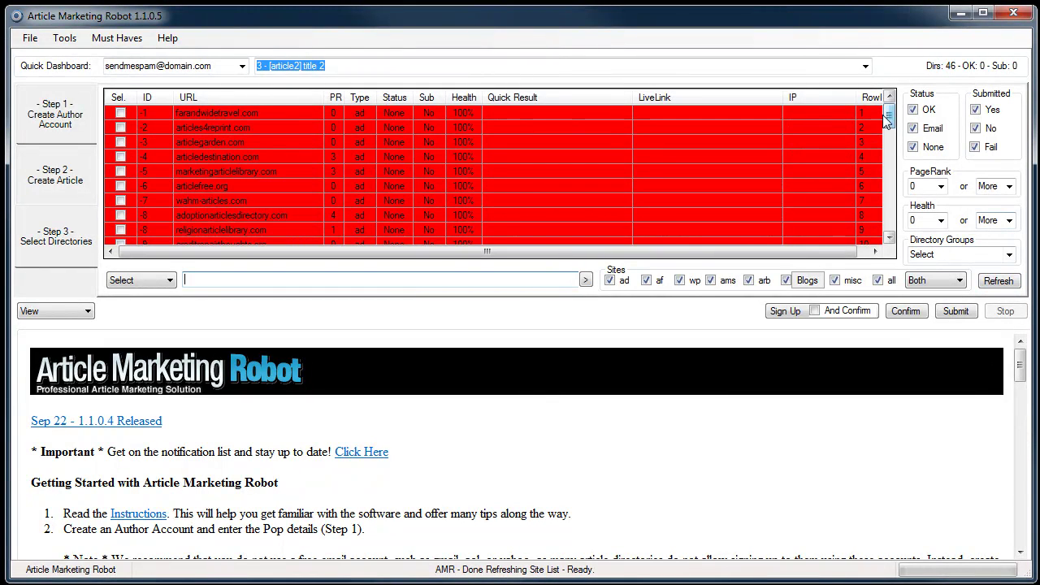
mouse_move(887, 118)
left_mouse_down()
mouse_move(889, 203)
mouse_move(889, 114)
left_mouse_up()
left_click(959, 280)
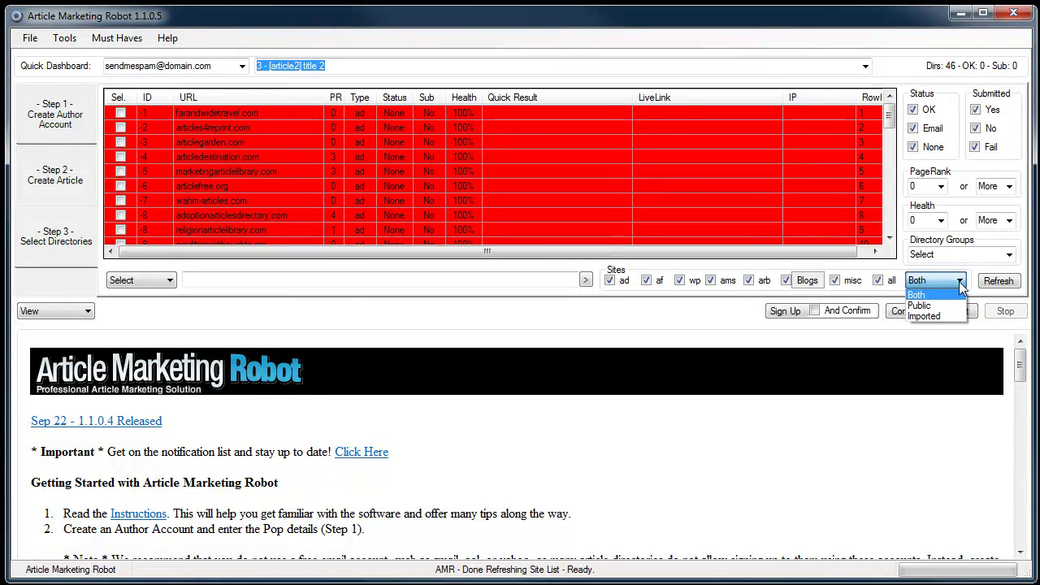